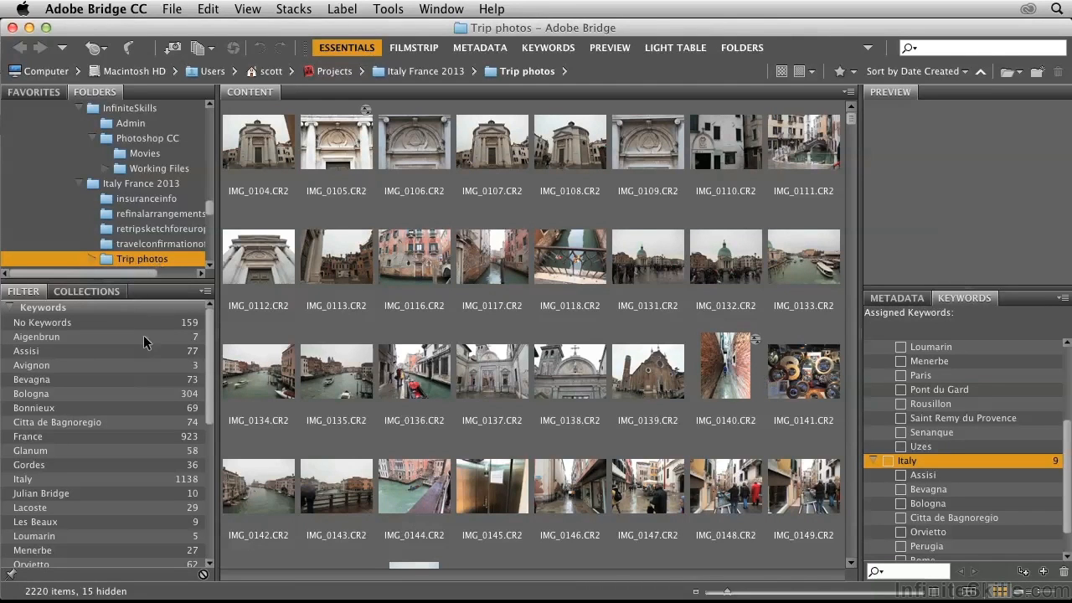
Filter the trip photos by the Assisi keyword and show IMG_1017.CR2 in the Preview workspace.
click(53, 351)
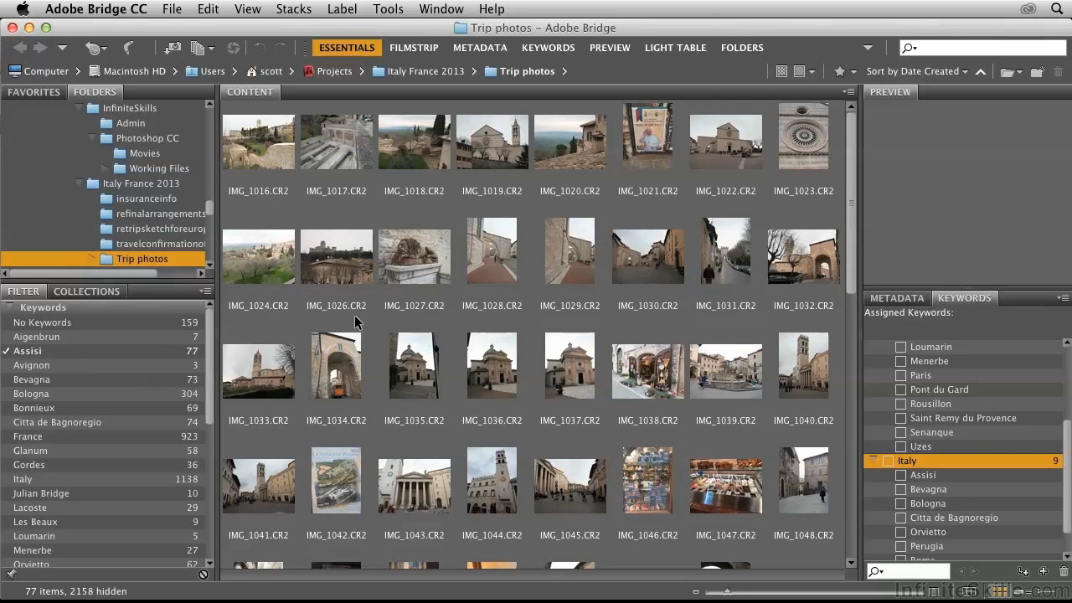
click(280, 138)
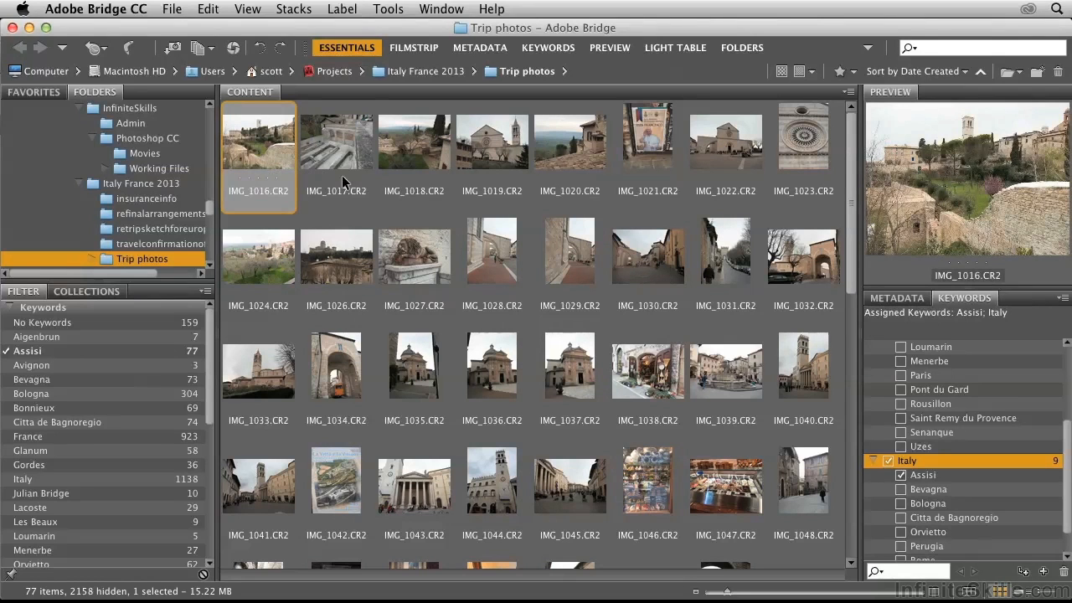
click(350, 146)
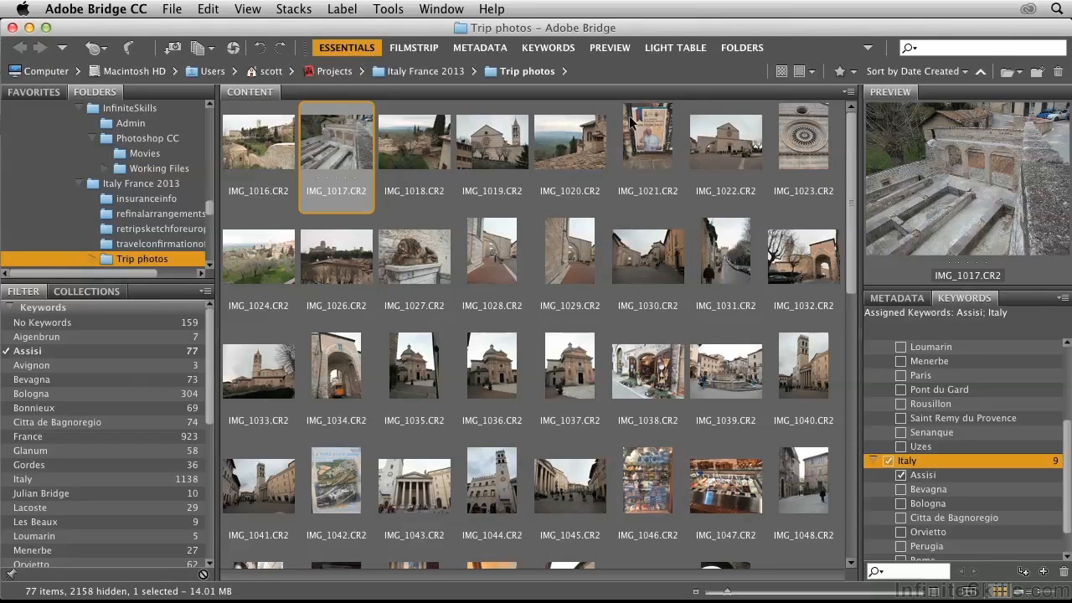
click(610, 49)
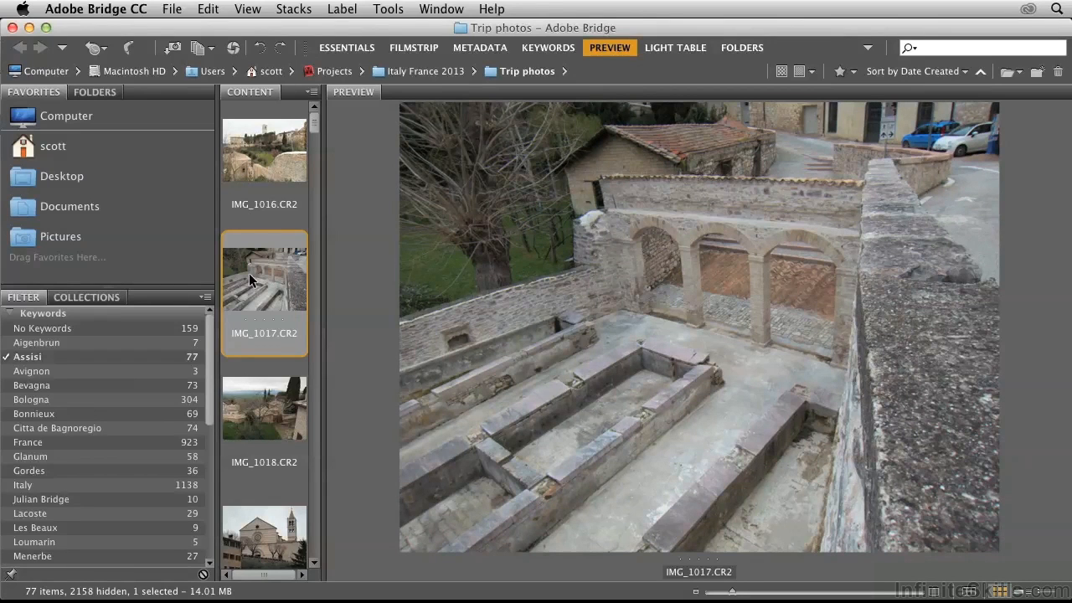
View IMG_1019.CR2 full screen and return to the Preview workspace.
key(Down)
key(Down)
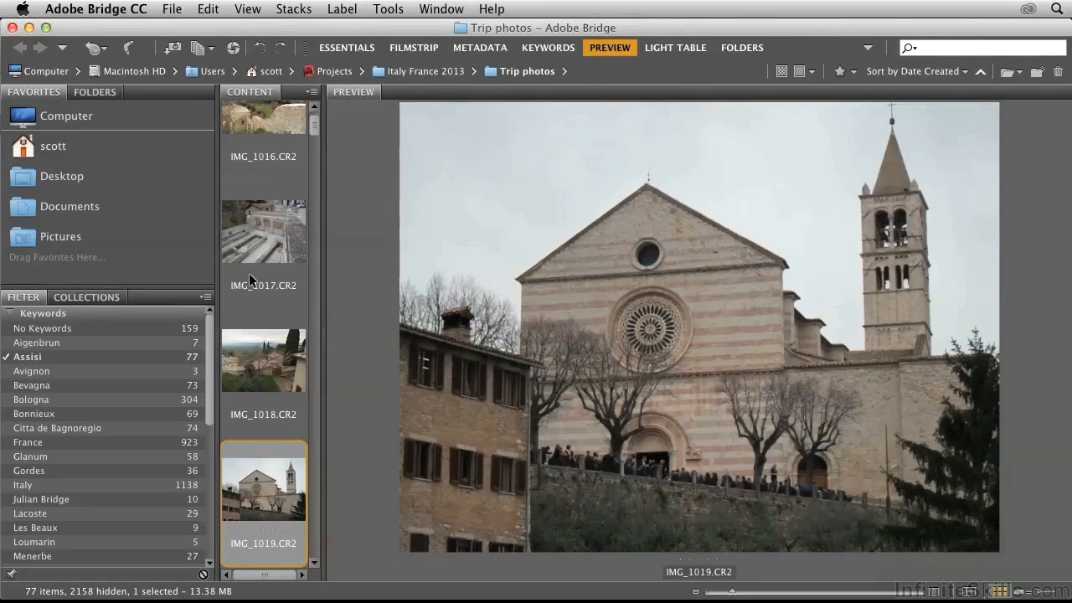
key(space)
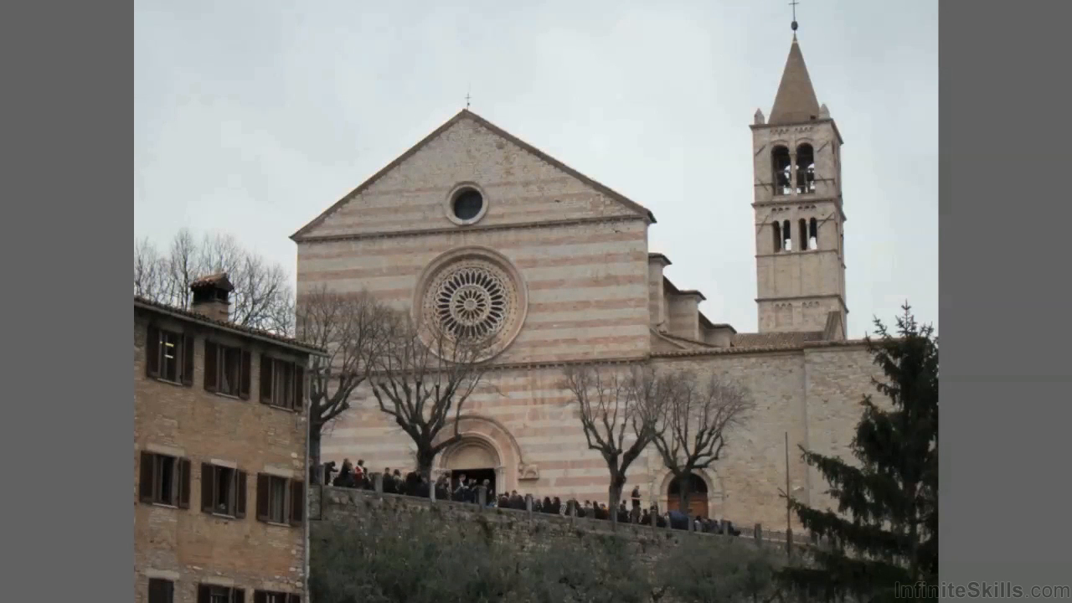
key(space)
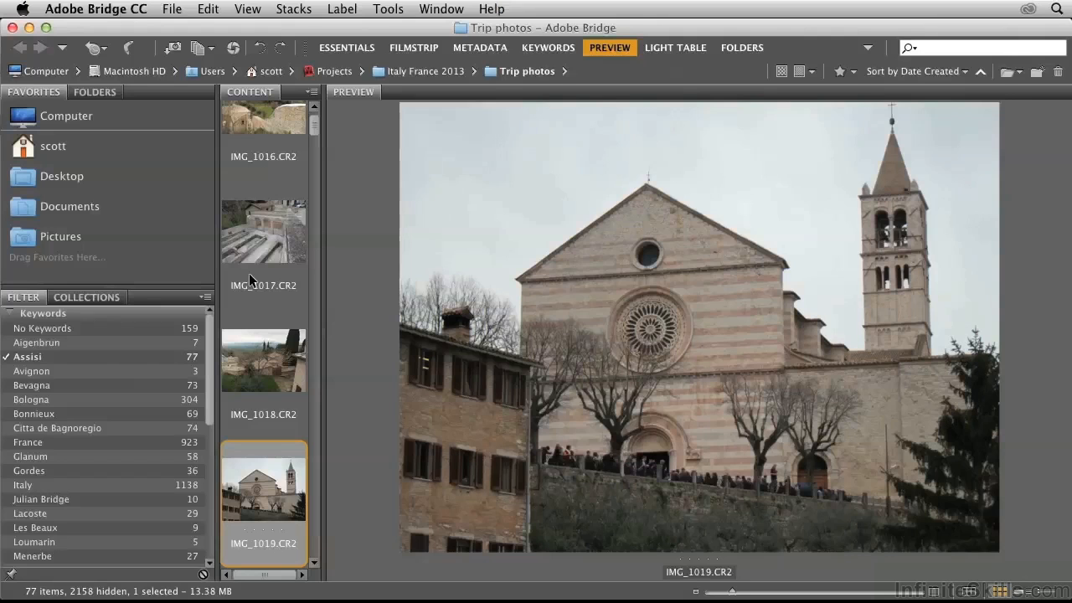
Give the church square photo IMG_1022.CR2 a three-star rating.
key(Down)
key(Down)
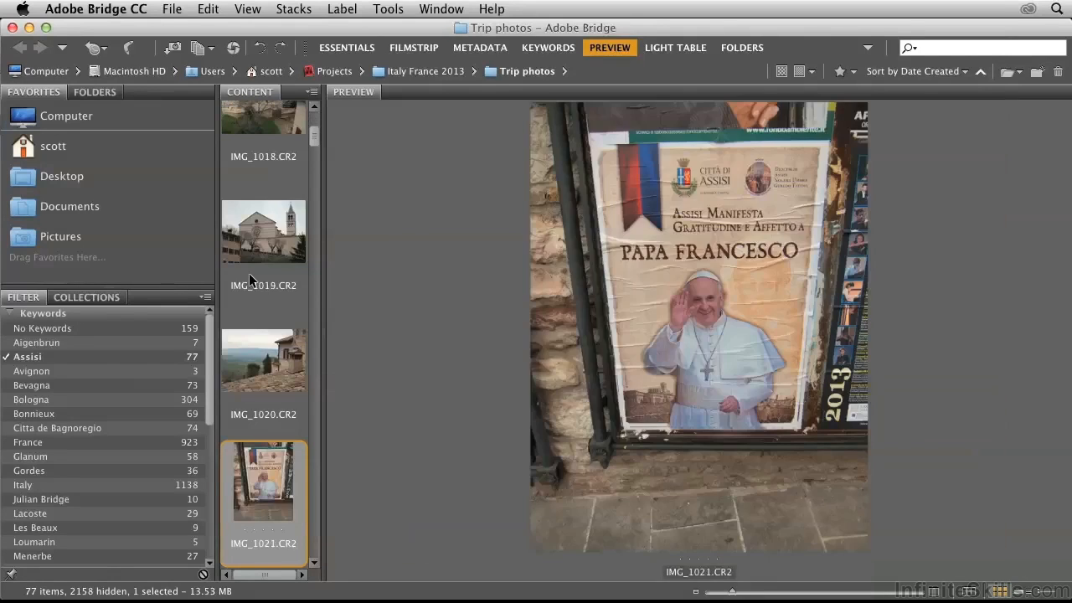
key(Down)
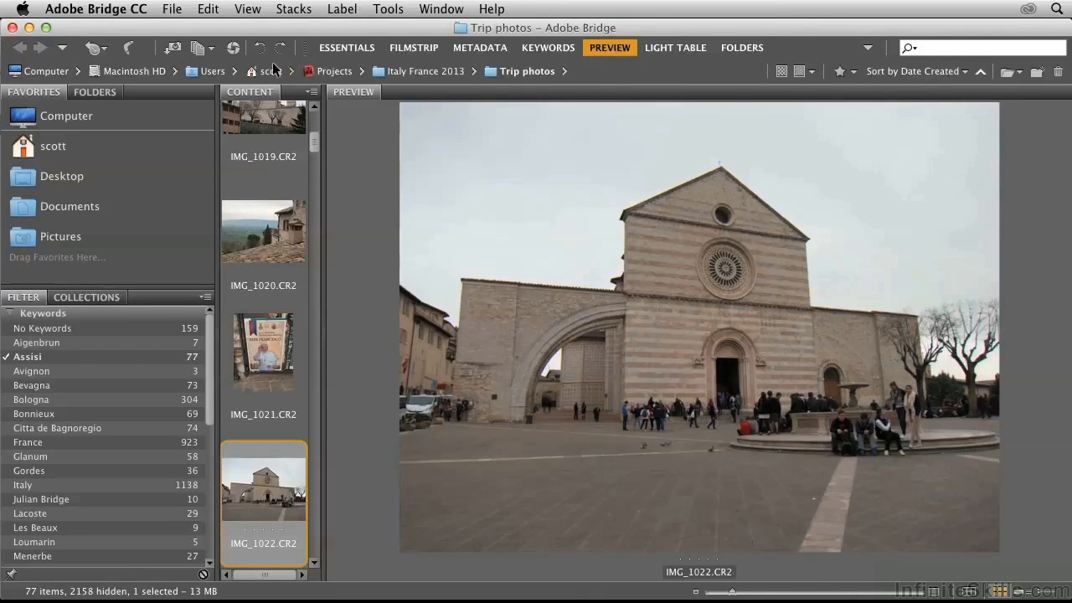
click(341, 10)
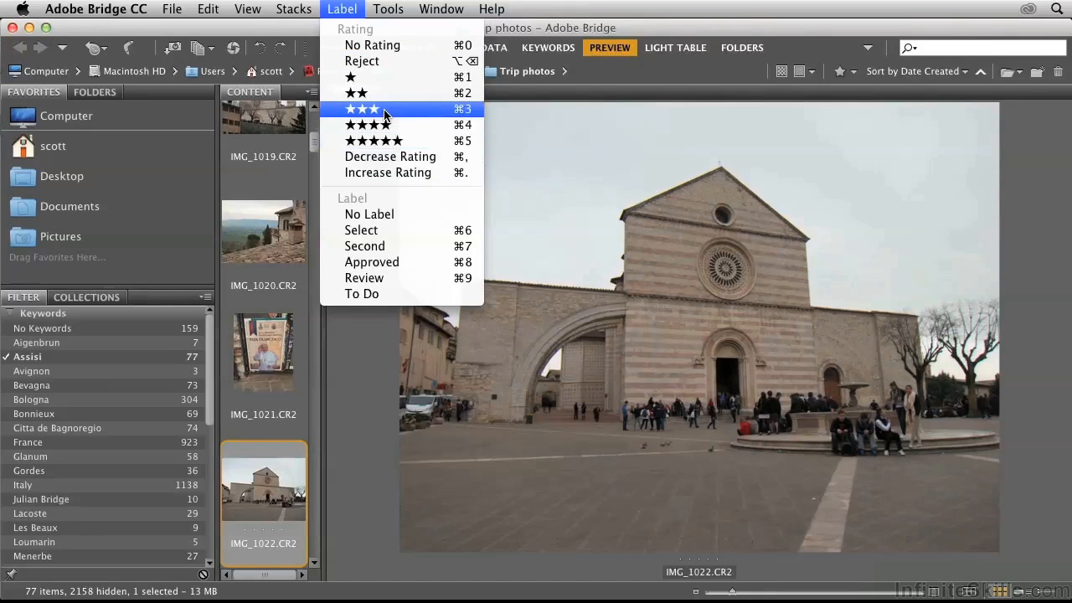
click(448, 109)
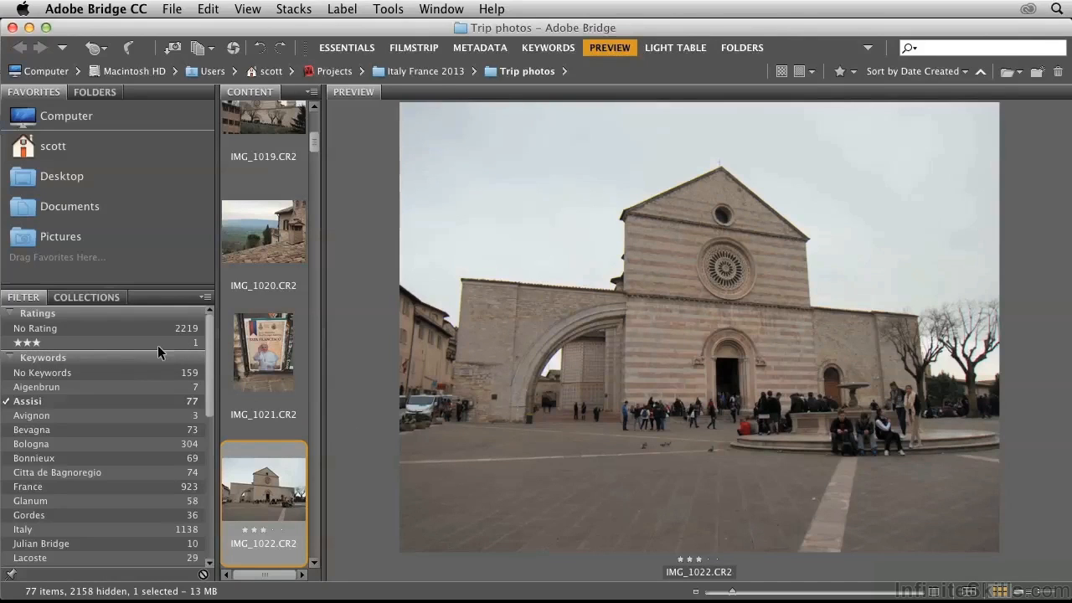
Go through the following Assisi photos to IMG_1036.CR2 and give it a two-star rating.
key(Down)
key(Down)
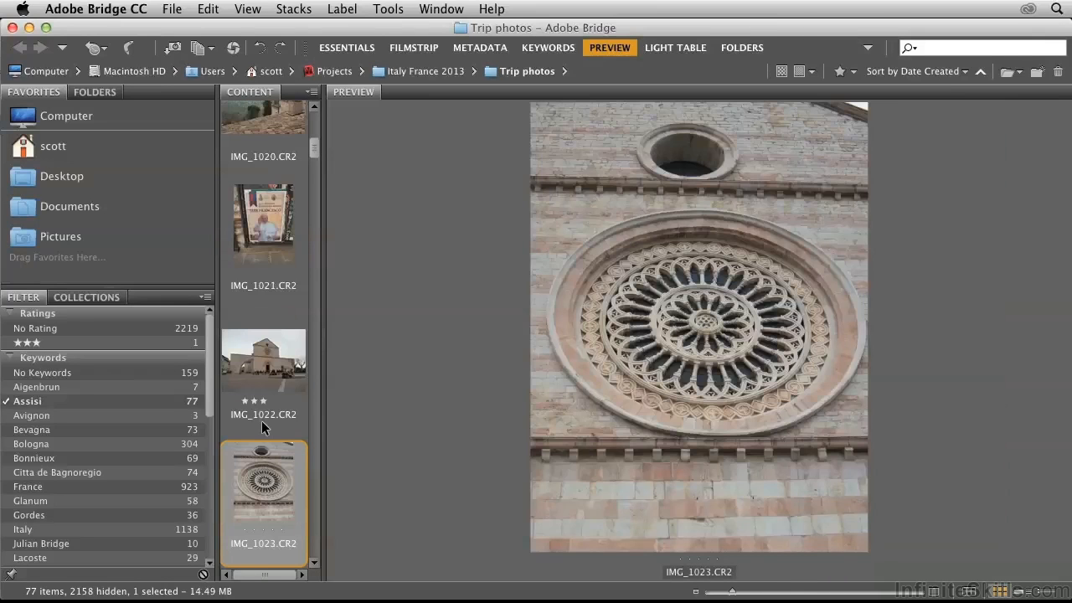
key(Down)
key(Down)
key(Down)
key(Down)
key(Down)
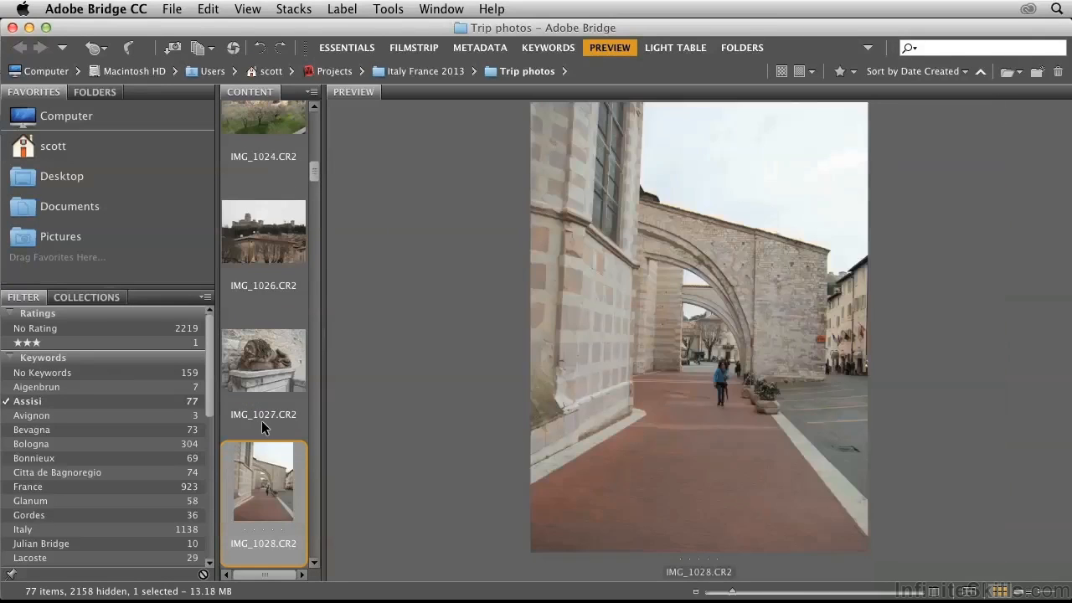
key(Down)
key(Down)
key(Down)
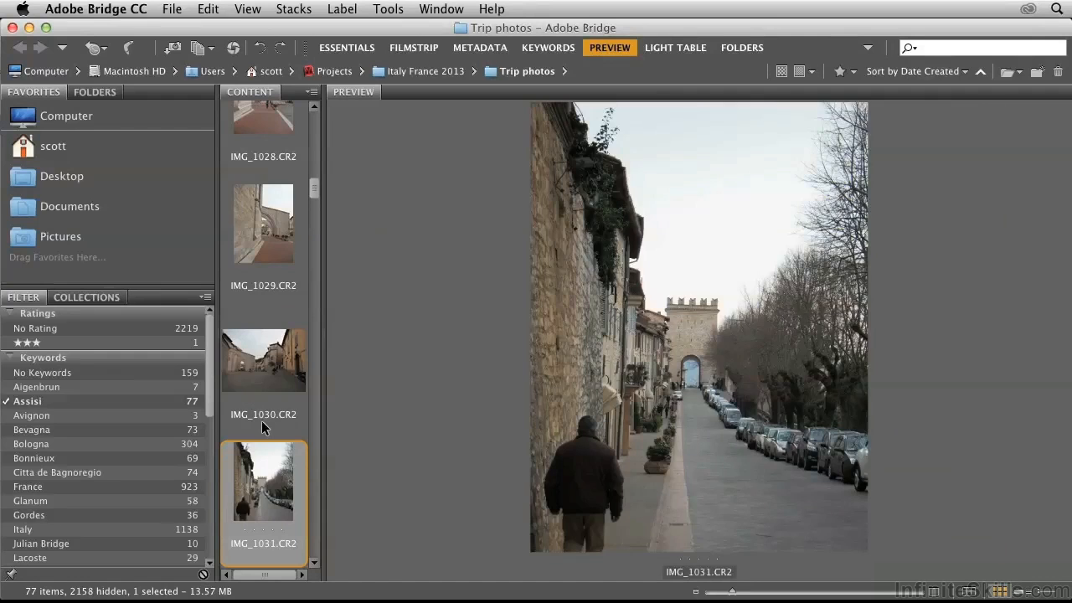
key(Down)
key(Down)
key(Down)
key(Down)
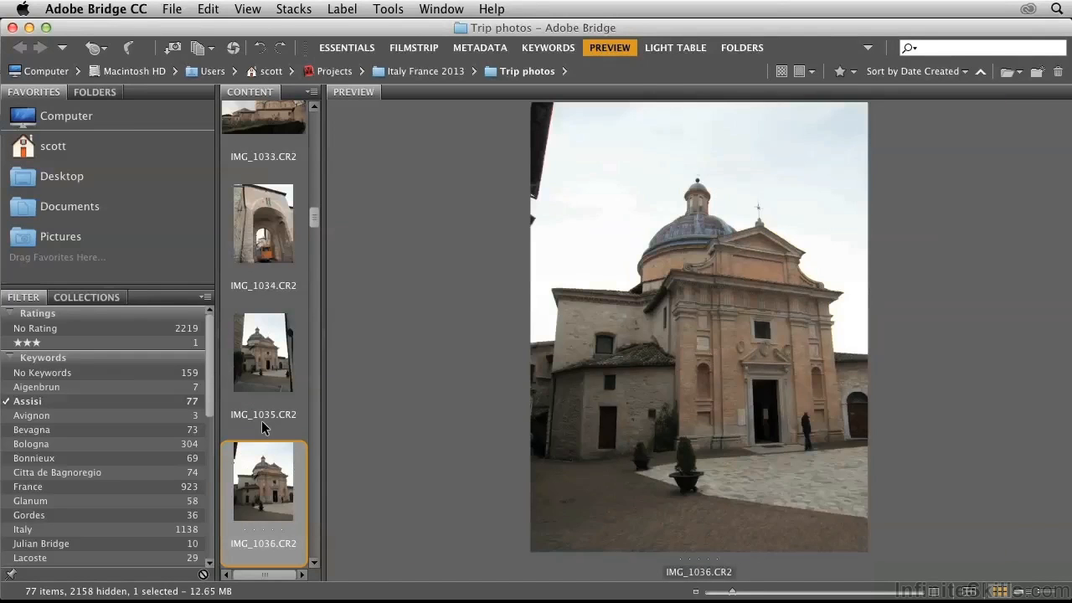
click(339, 9)
click(358, 91)
Give the shopfront photo IMG_1038.CR2 a four-star rating.
key(Down)
key(Down)
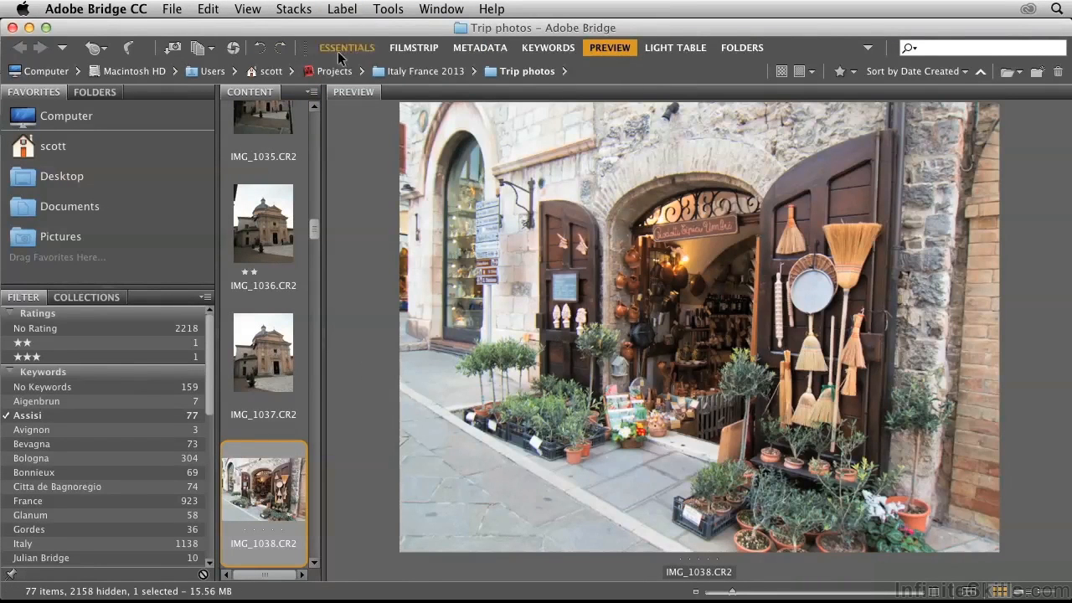
click(340, 10)
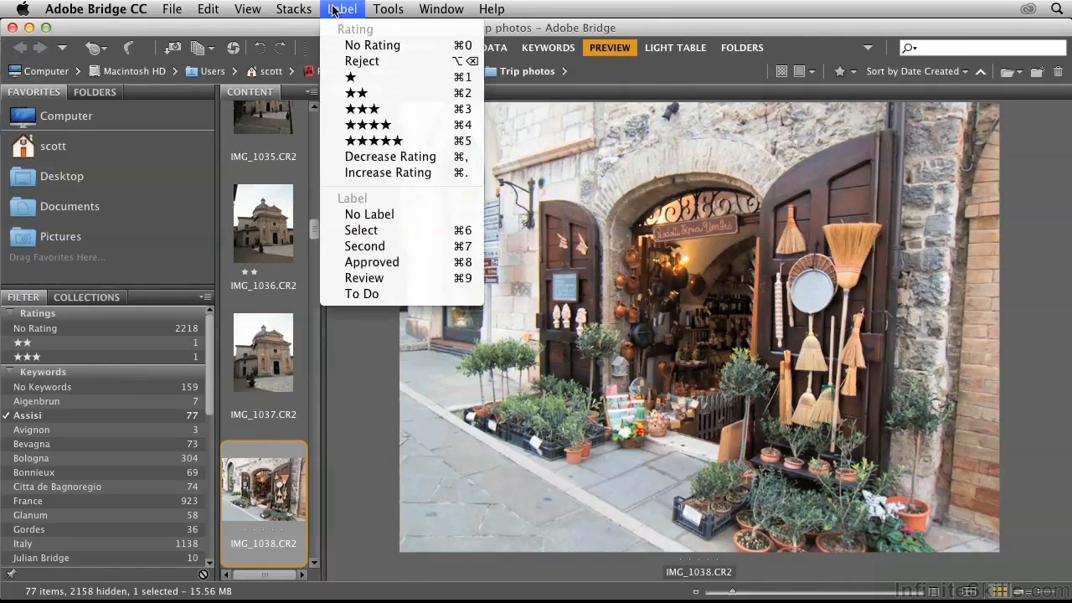
click(352, 125)
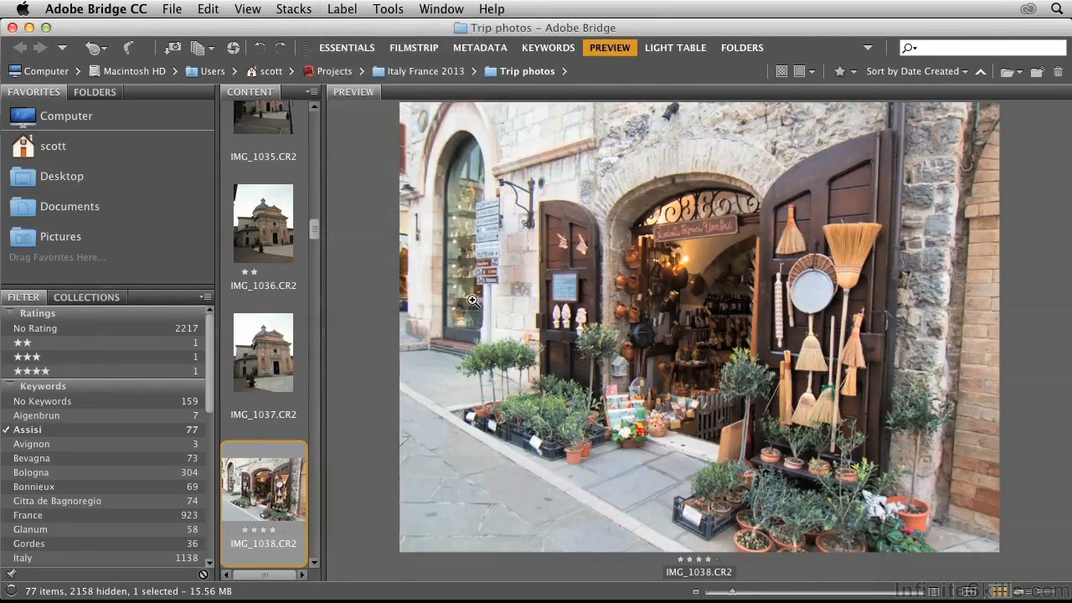
Filter the Assisi photos by the four-star rating, then clear both the keyword and rating filters.
click(34, 372)
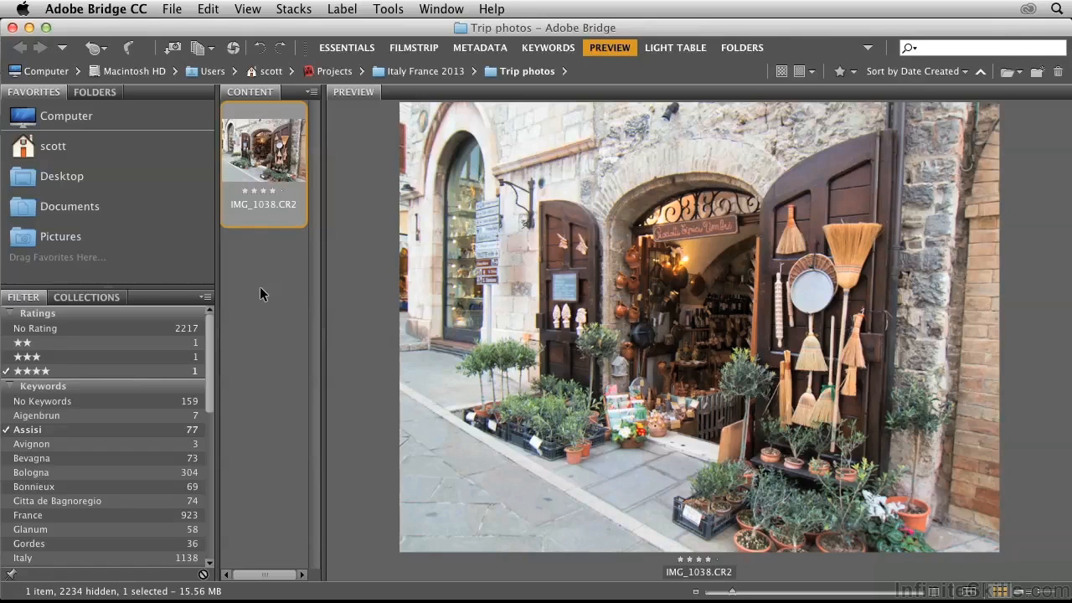
click(5, 430)
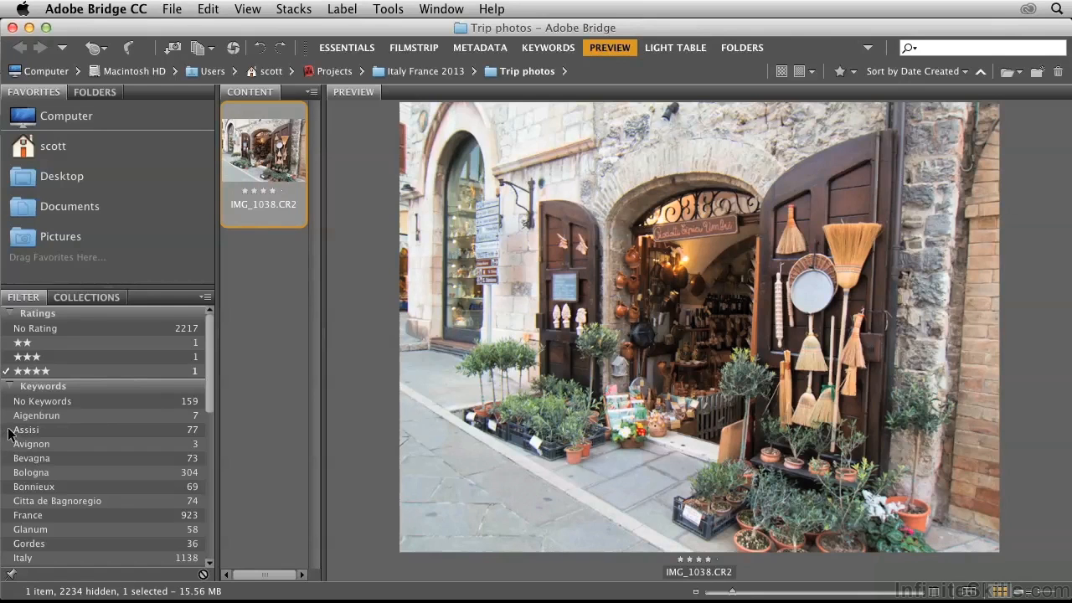
click(5, 372)
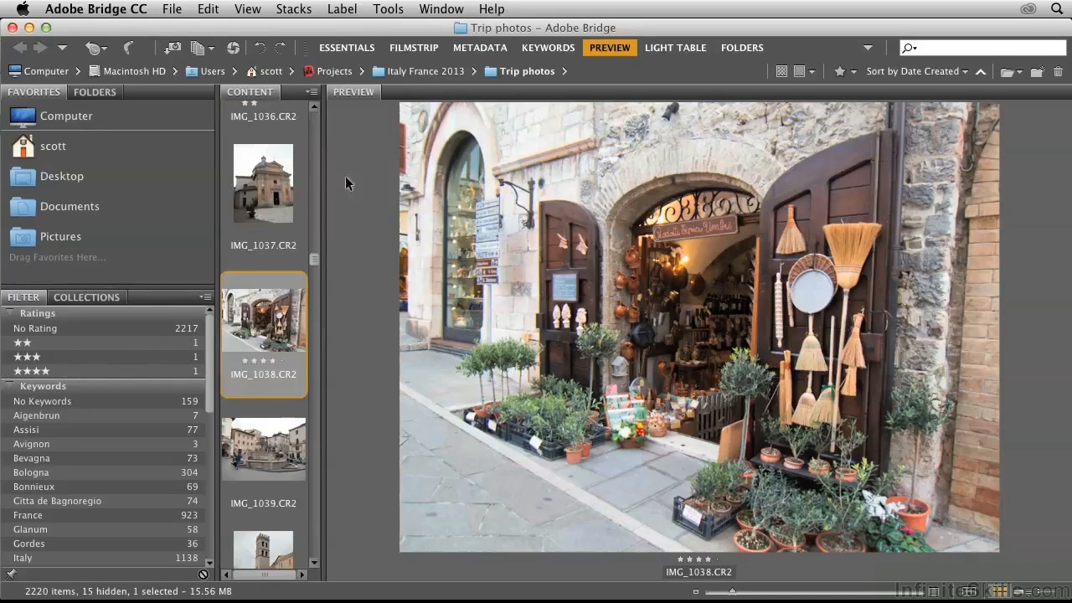
Switch to the Essentials workspace and give the hilltop town photo IMG_1240.CR2 a four-star rating.
click(348, 48)
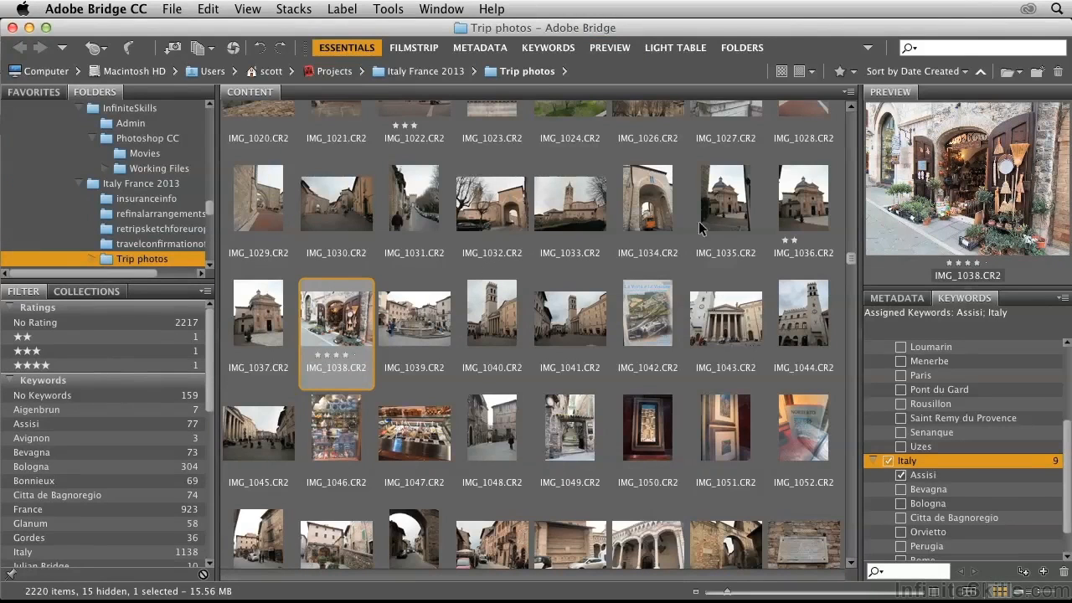
drag(850, 256, 851, 290)
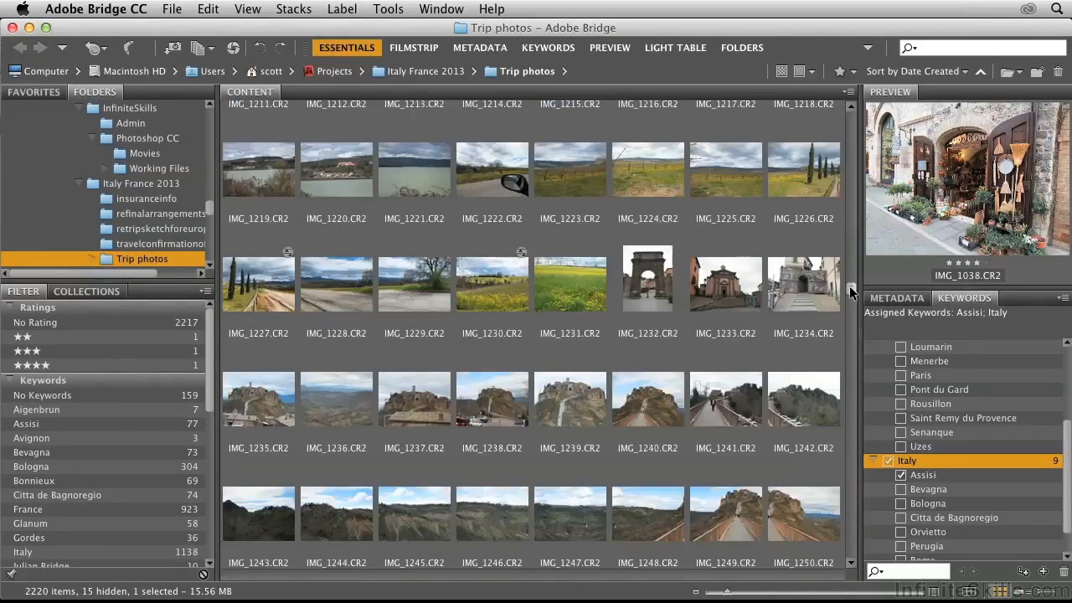
click(652, 402)
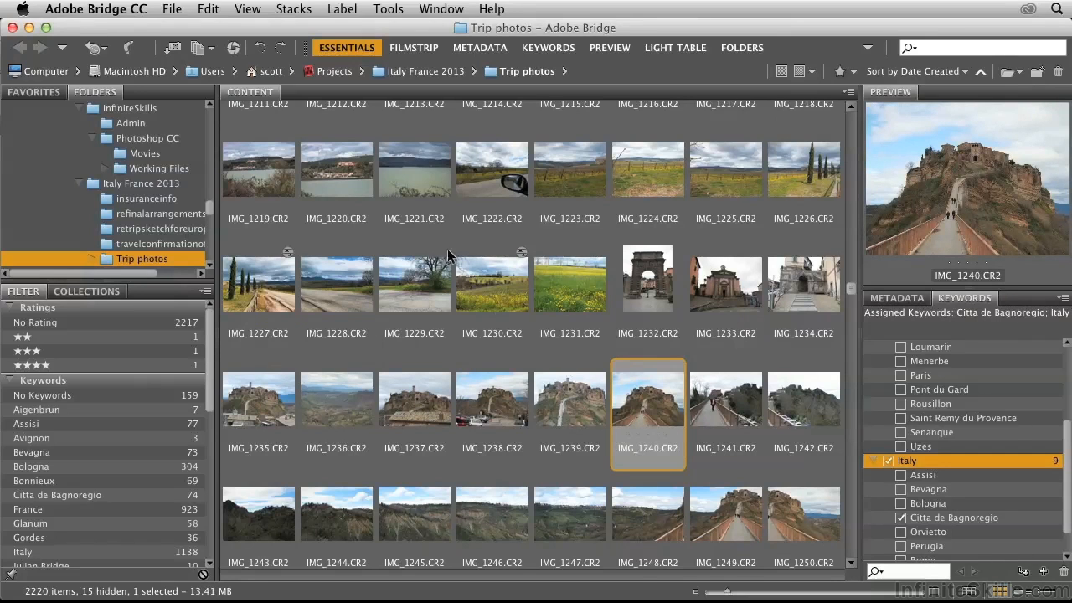
click(339, 7)
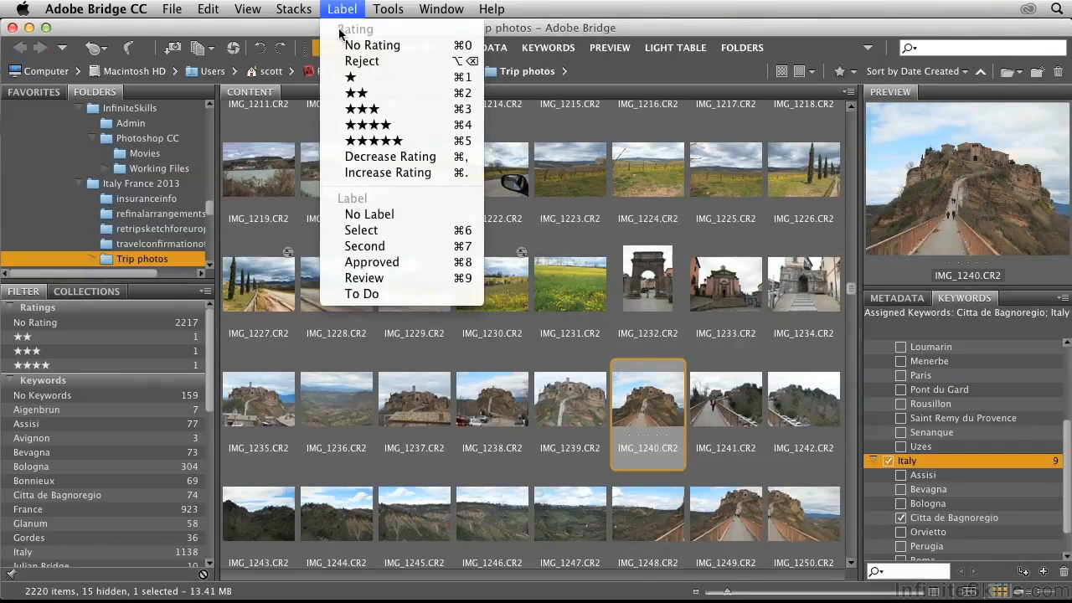
click(348, 122)
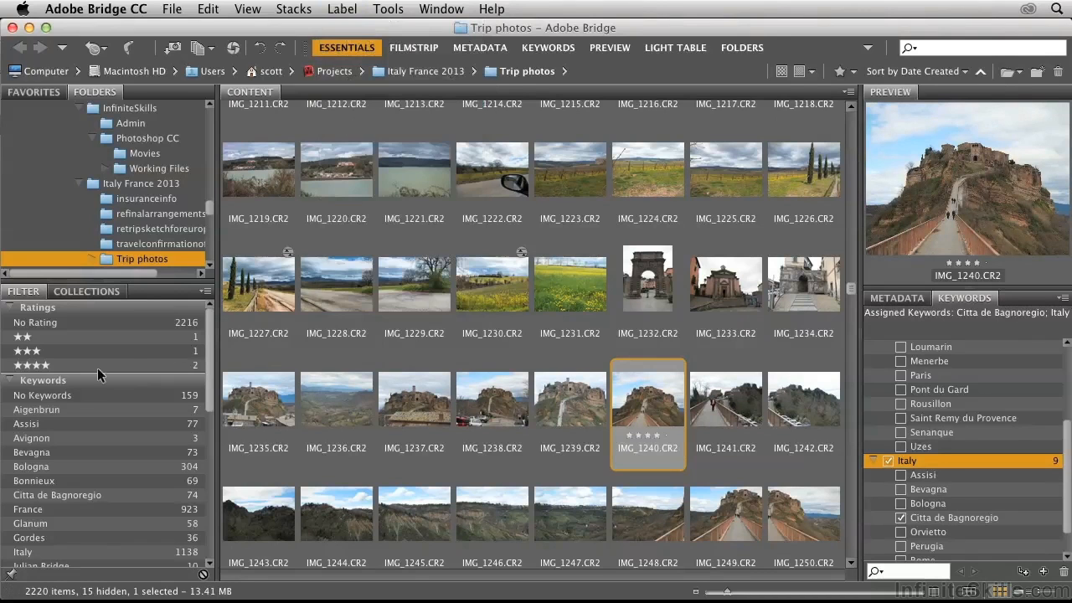
Filter all trip photos by the four-star rating and apply the Select label to IMG_1240.CR2.
click(32, 367)
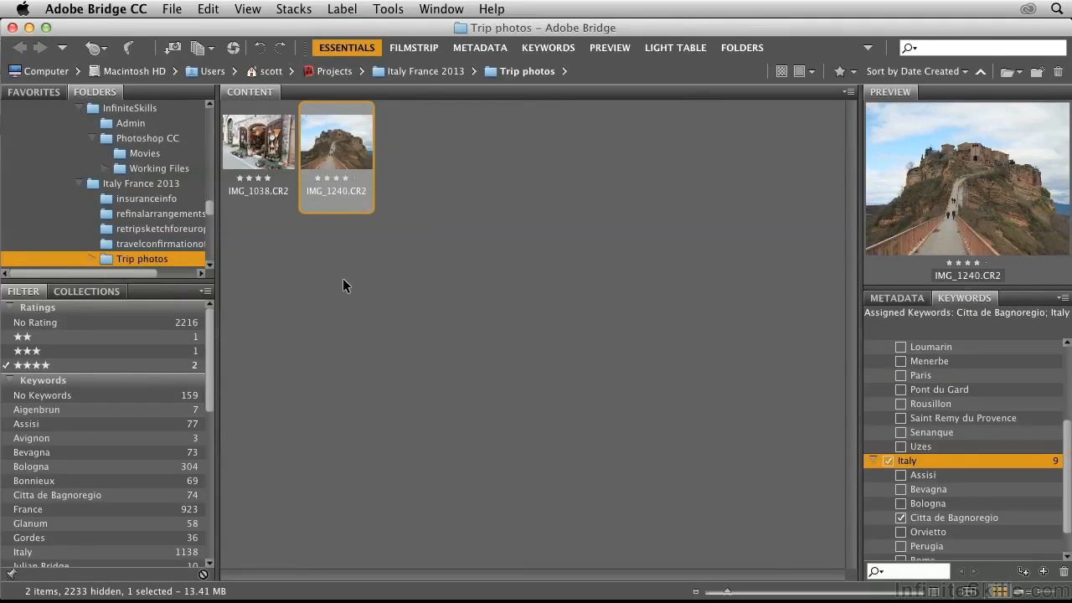
click(344, 9)
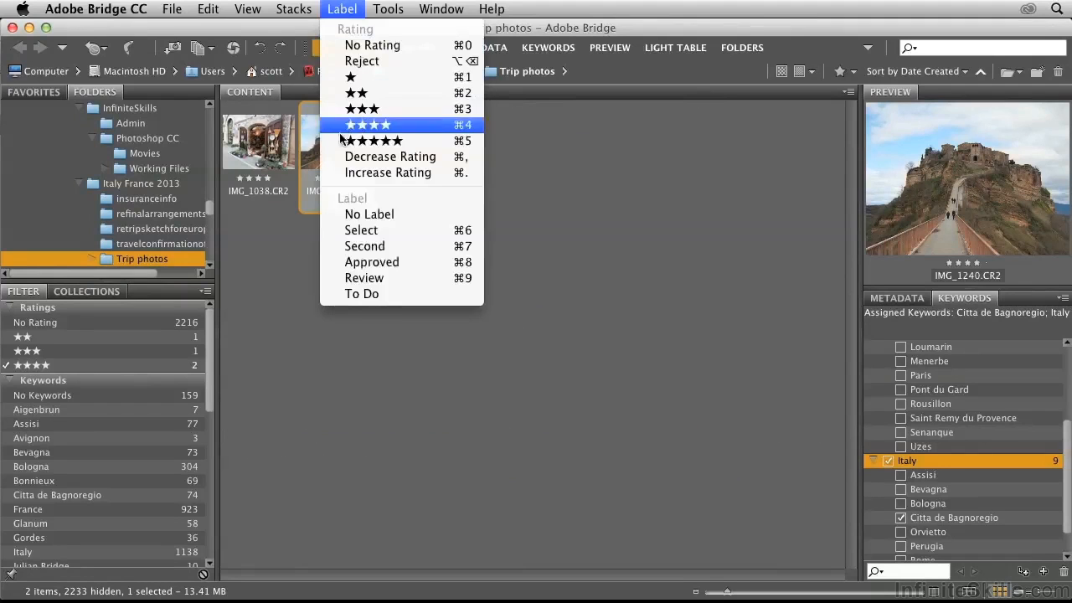
click(388, 233)
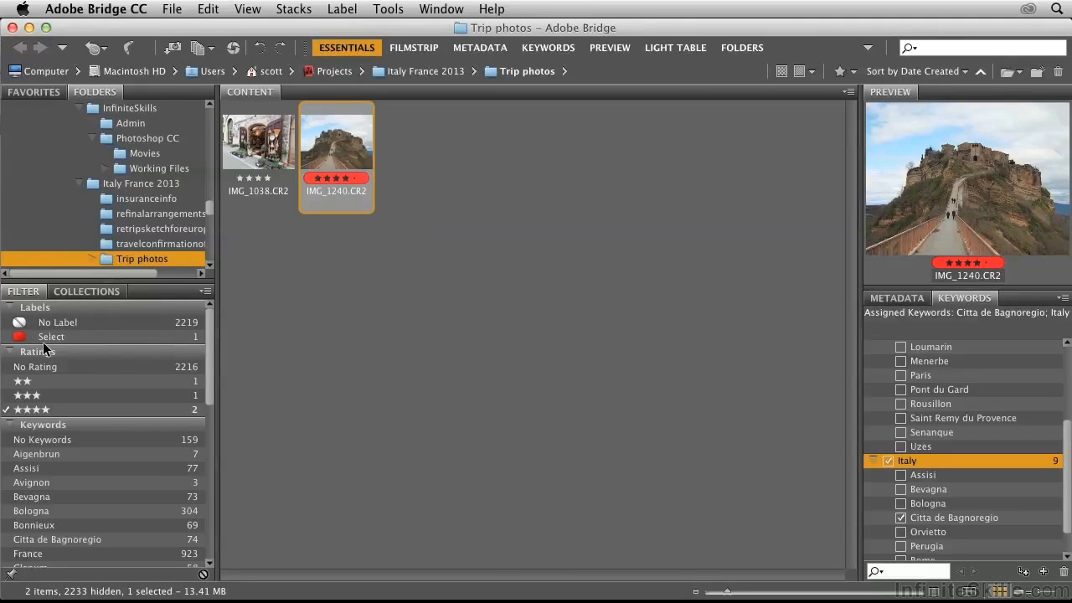
Replace the four-star filter with a filter for the Select label.
click(7, 411)
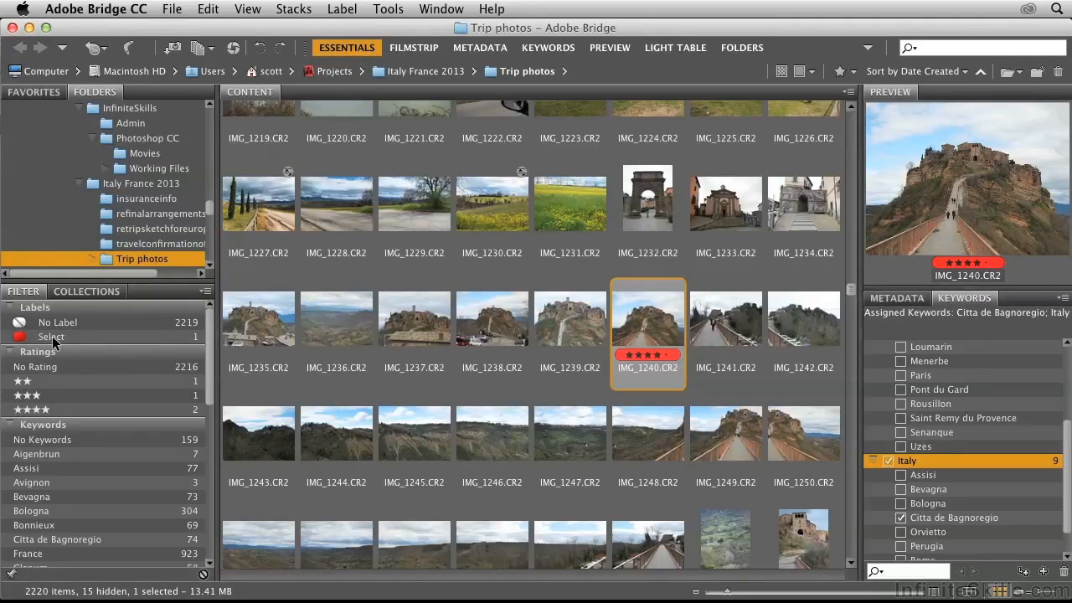
click(52, 339)
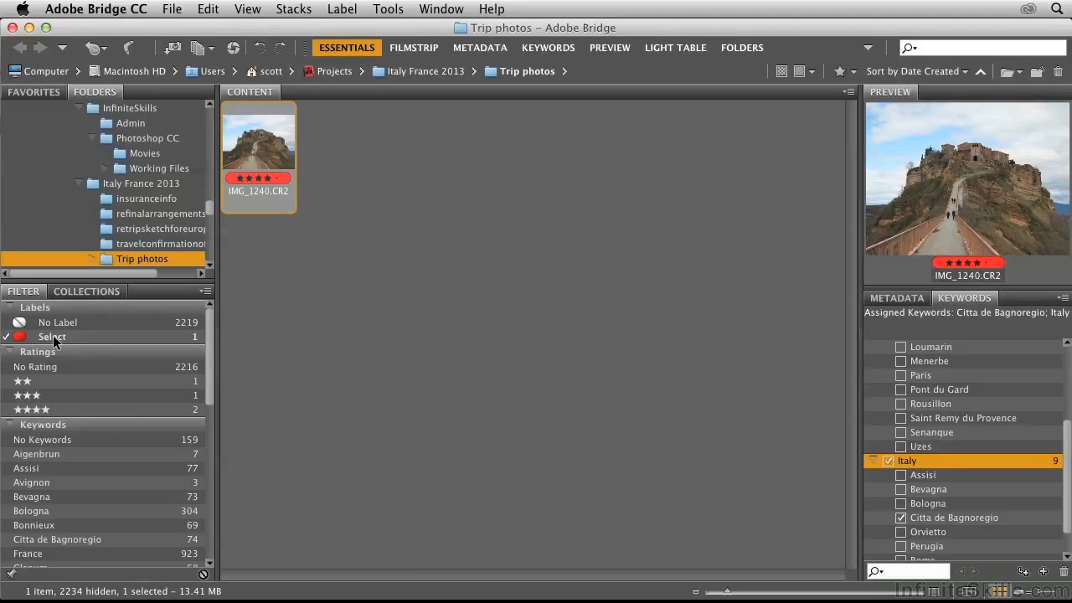
Check the label names and colours in the Labels preferences without changing them, and remove the Select label filter.
click(97, 10)
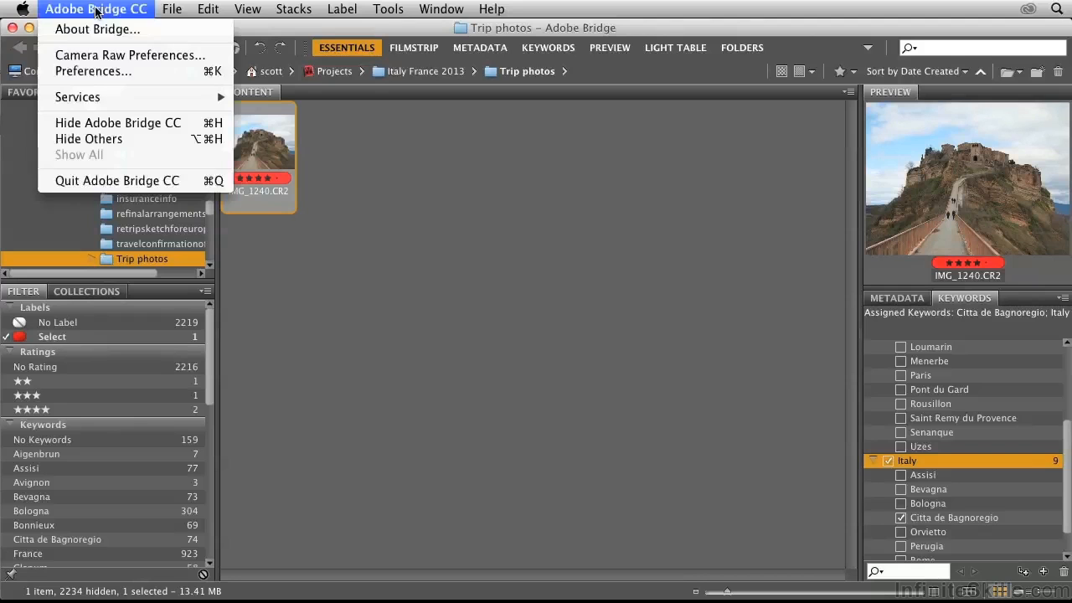
click(92, 71)
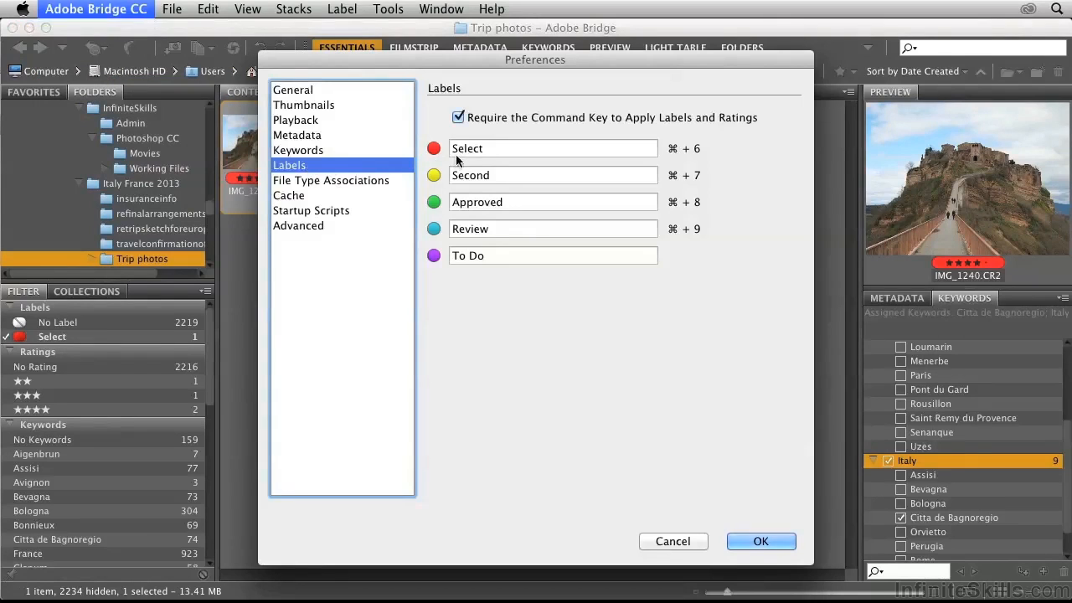
click(675, 541)
click(12, 338)
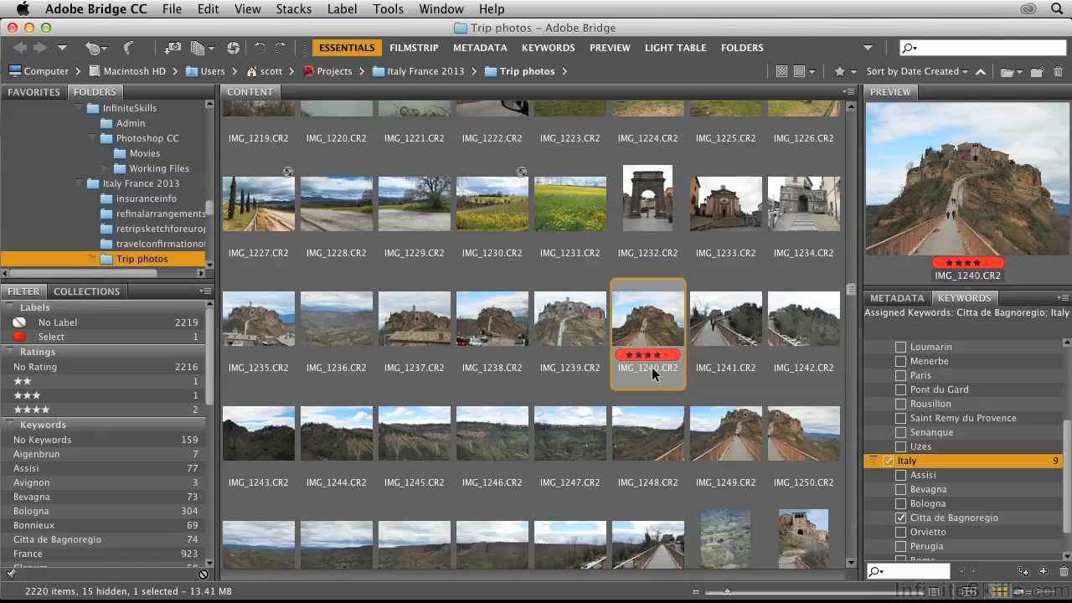
scroll(651, 367, down, 2)
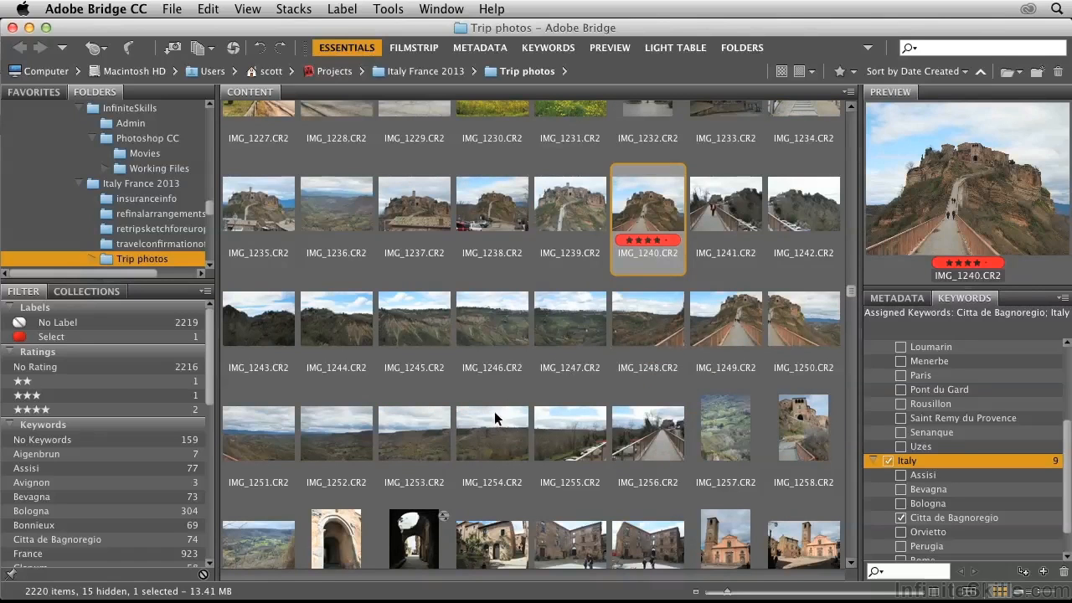
Group the photos from IMG_1240.CR2 through IMG_1256.CR2 as a stack.
shift+click(651, 431)
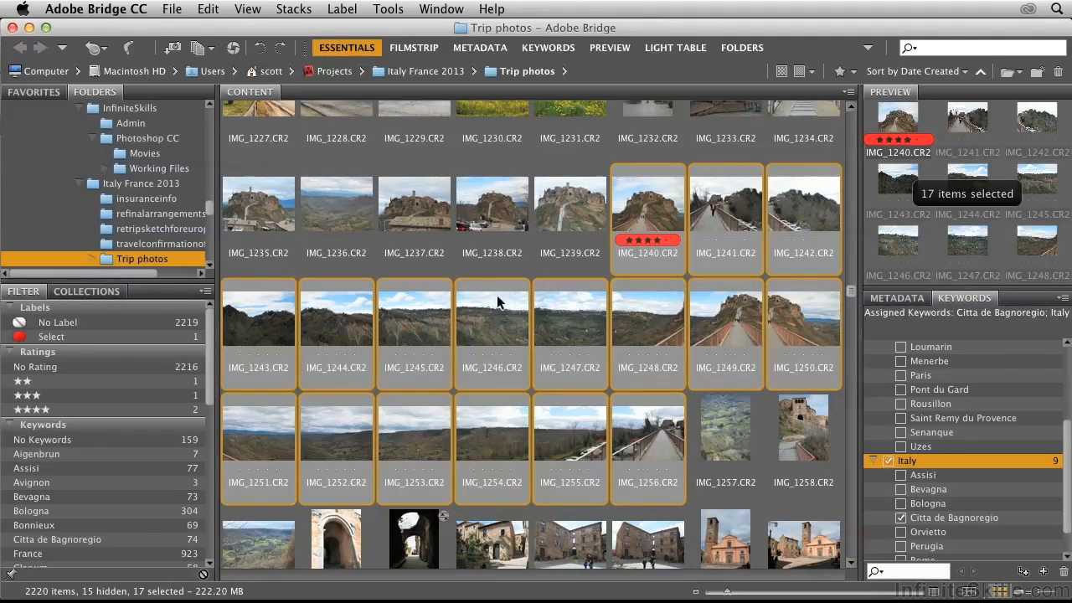
click(291, 10)
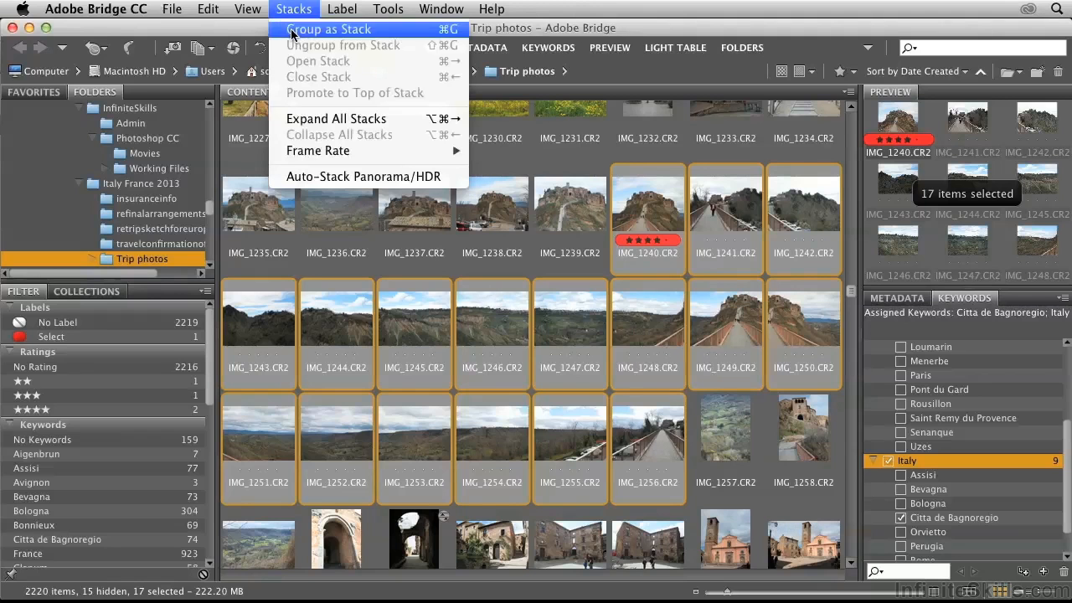
click(292, 30)
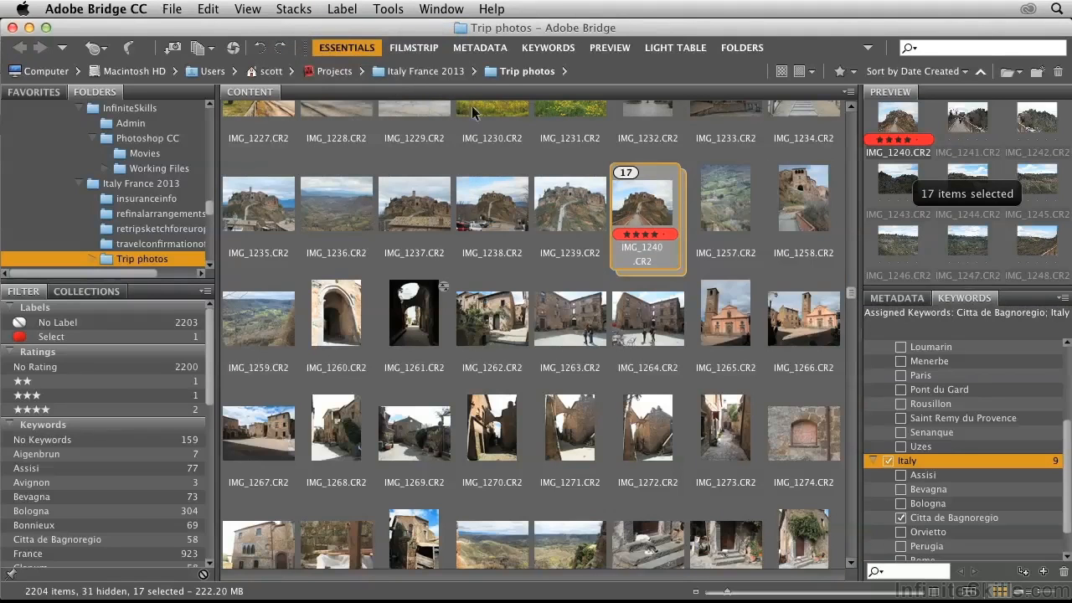
Expand the IMG_1240.CR2 stack to preview IMG_1249.CR2 inside it, and collapse the stack again.
click(627, 176)
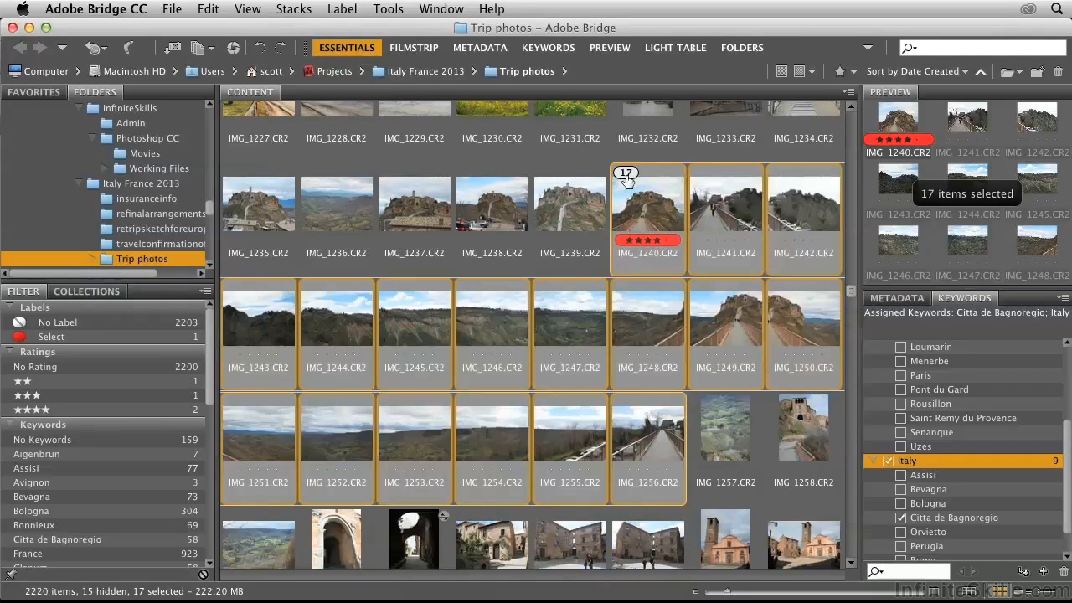
click(571, 288)
click(710, 289)
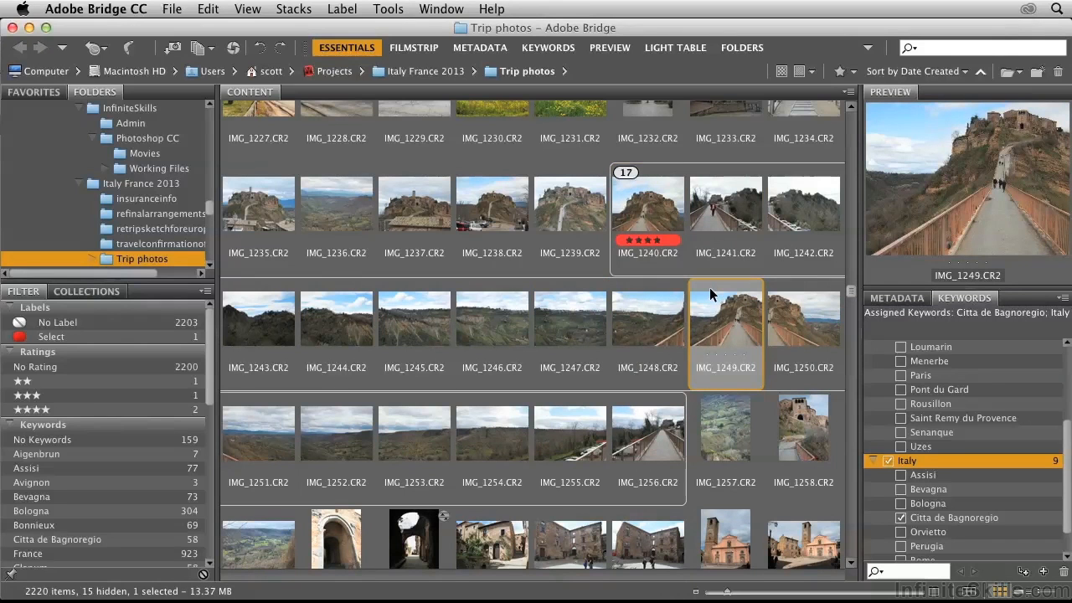
click(626, 174)
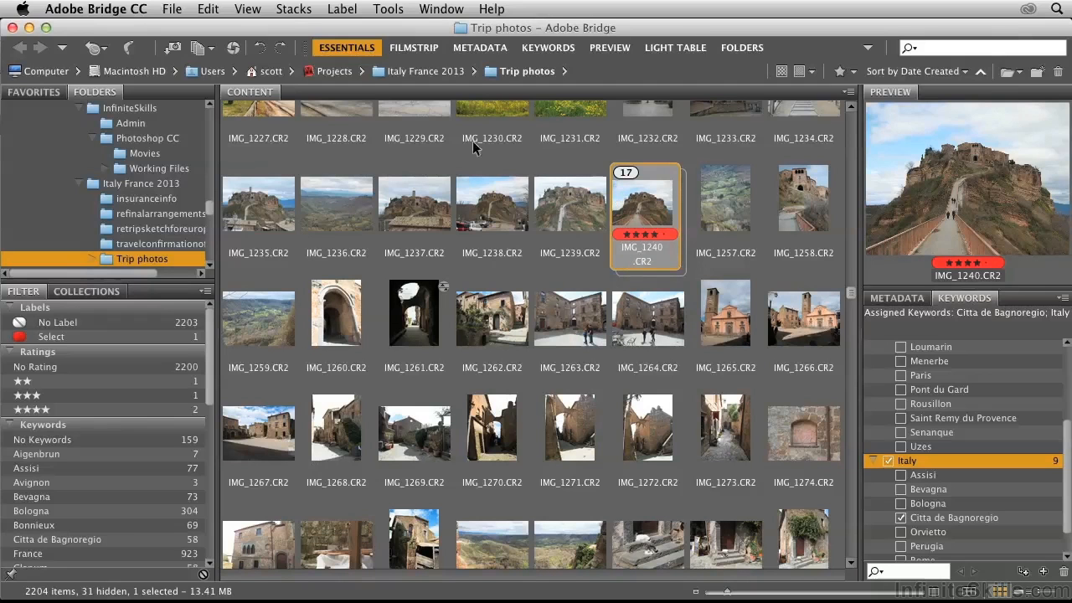
Ungroup the IMG_1240.CR2 stack into individual photos and select IMG_1239.CR2.
click(292, 10)
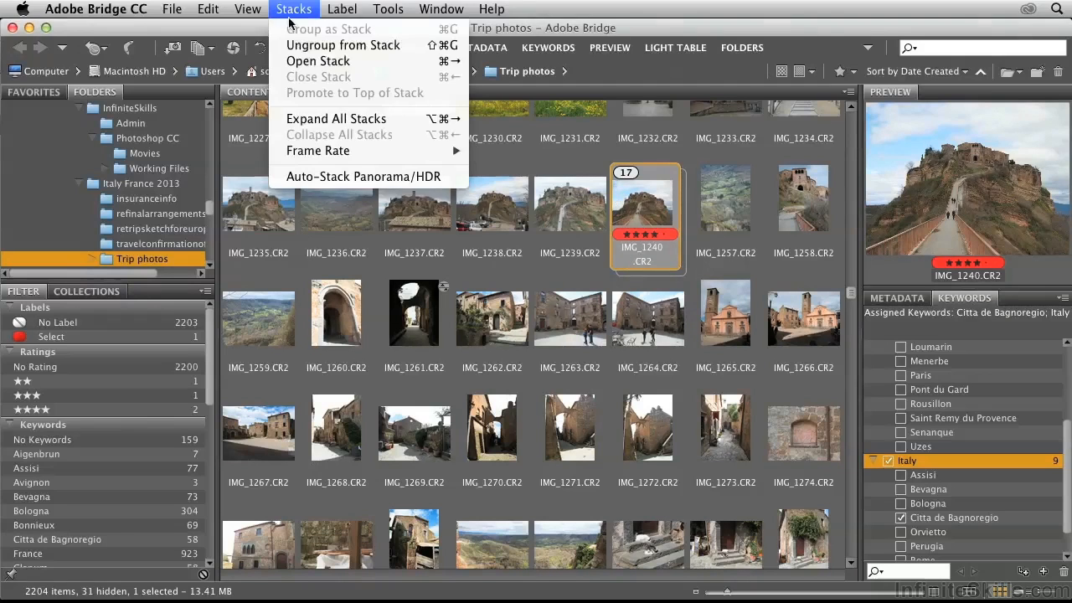
click(294, 45)
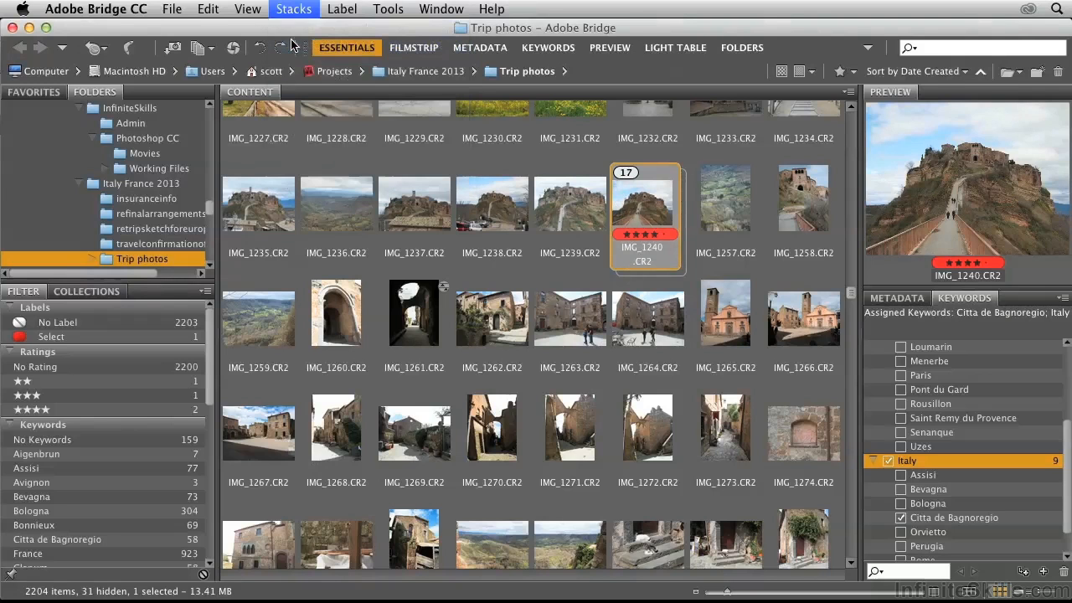
click(572, 216)
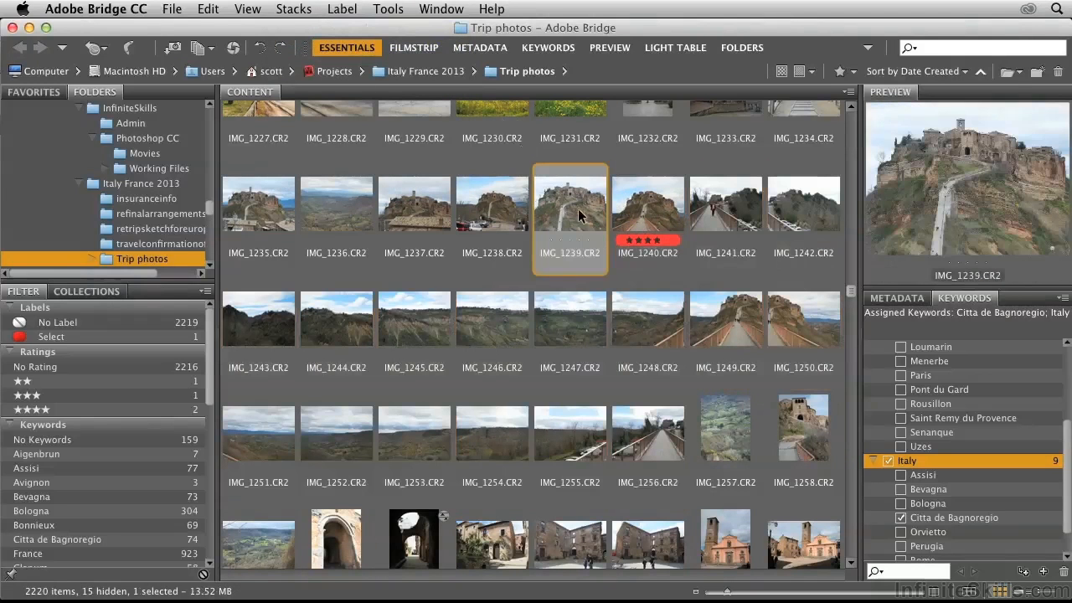